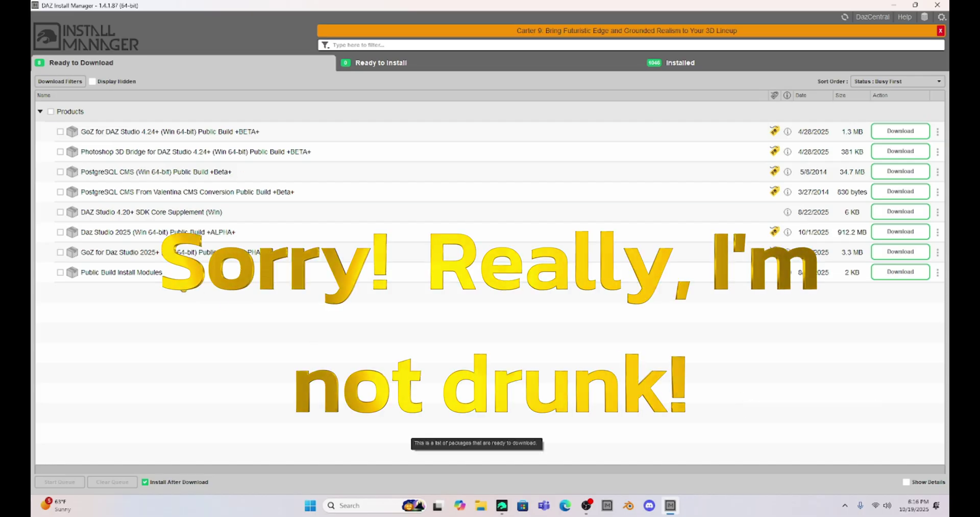
Tick Daz Studio 2025 (Win 64-bit) Public Build +ALPHA+ for a 912.2 MB download
{"action": "mouse_move", "coordinate": [122, 239]}
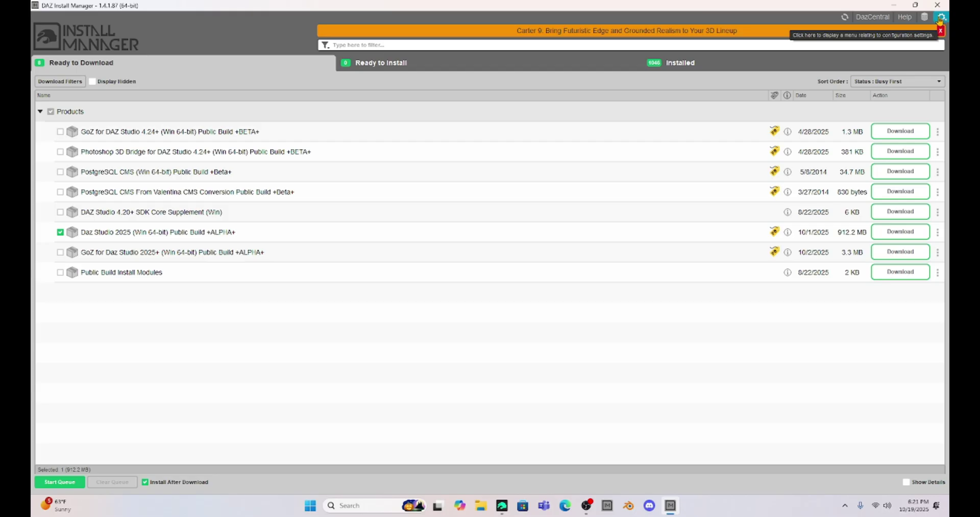
{"action": "left_click", "coordinate": [941, 18]}
{"action": "left_click", "coordinate": [903, 44]}
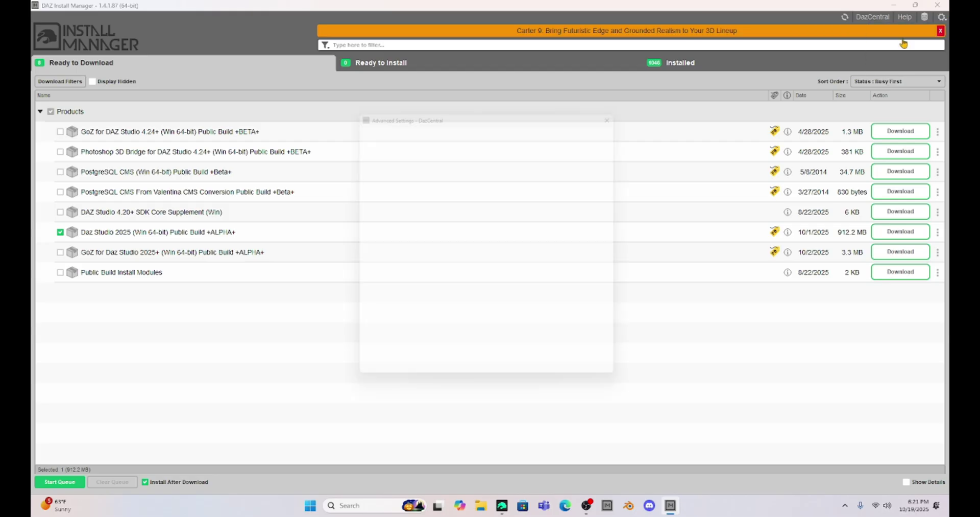
{"action": "left_click", "coordinate": [448, 138]}
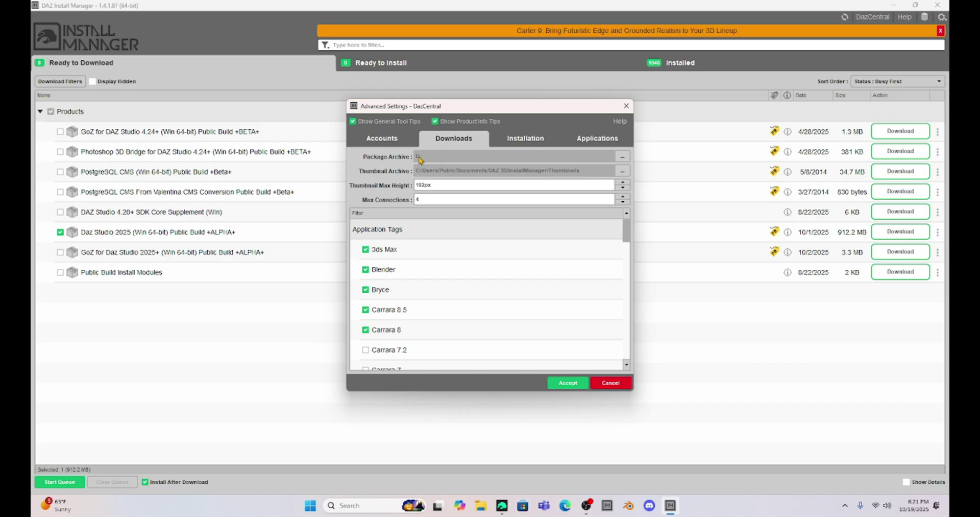
{"action": "mouse_move", "coordinate": [420, 160]}
{"action": "left_click", "coordinate": [568, 382]}
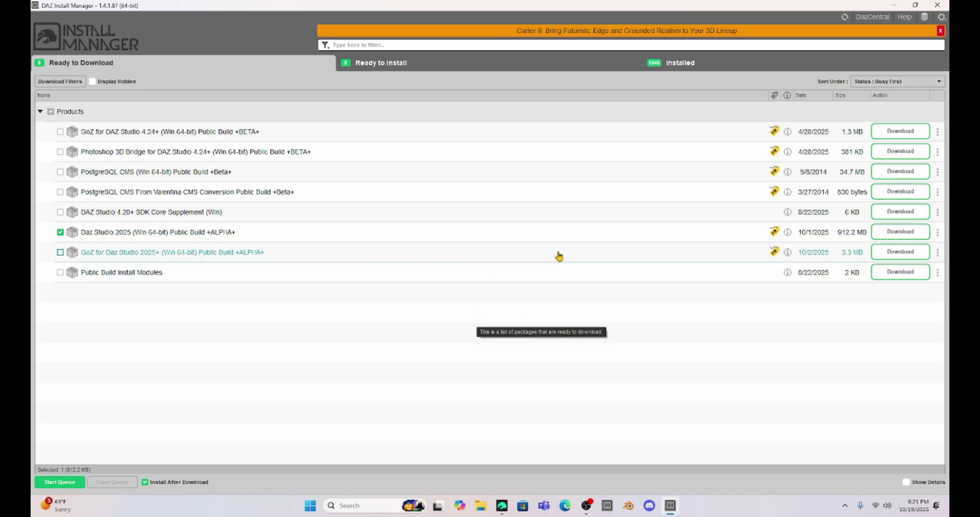
Download Daz Studio 2025 and GoZ for Daz Studio 2025+
{"action": "left_click", "coordinate": [888, 233]}
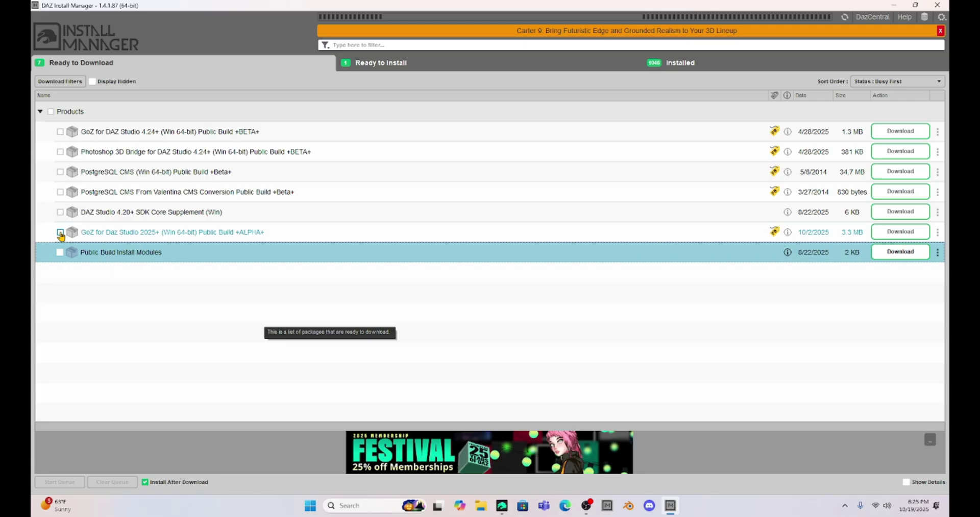
{"action": "left_click", "coordinate": [60, 232]}
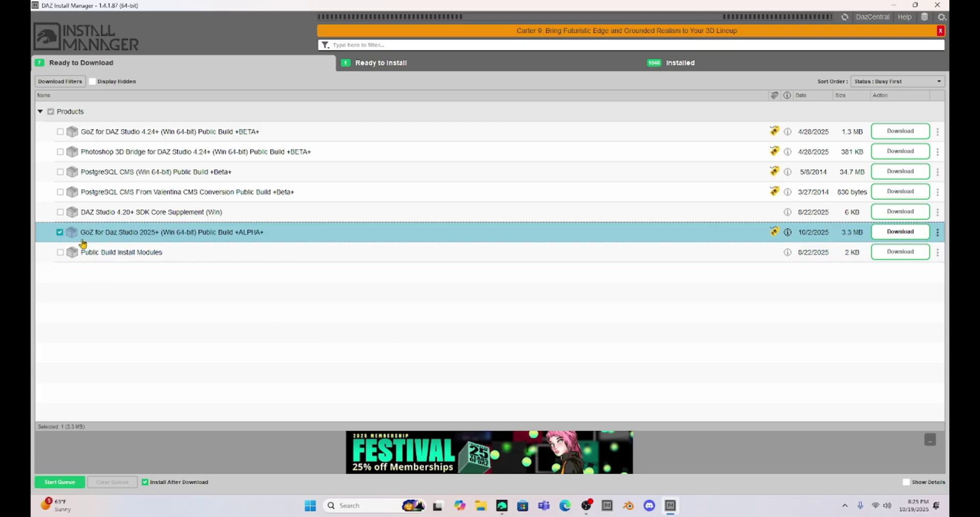
{"action": "left_click", "coordinate": [900, 231]}
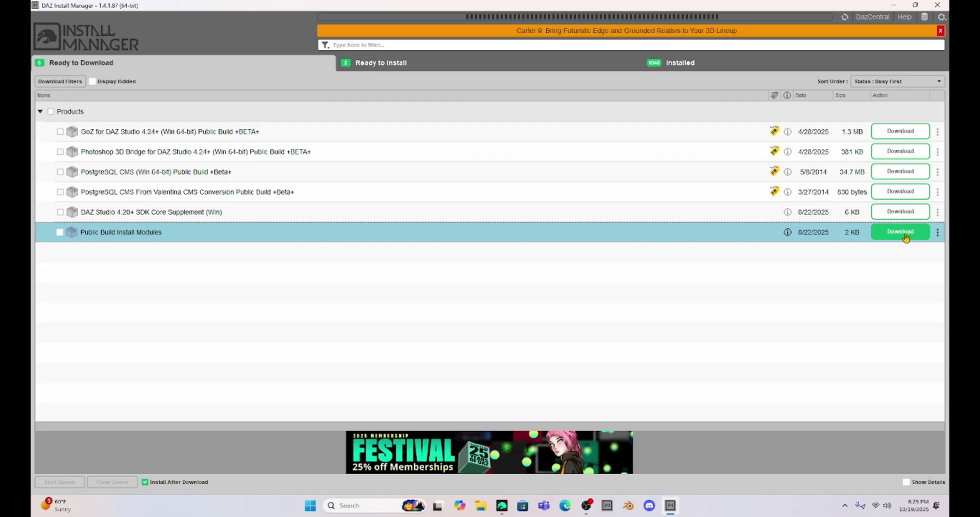
Let both packages install from Ready to Install, then close the Install Manager
{"action": "left_click", "coordinate": [479, 64]}
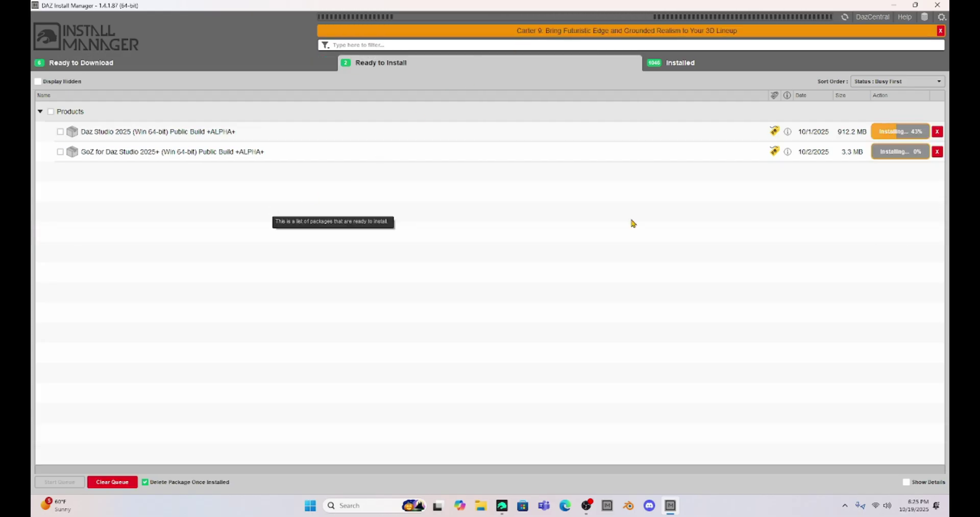
{"action": "mouse_move", "coordinate": [93, 136]}
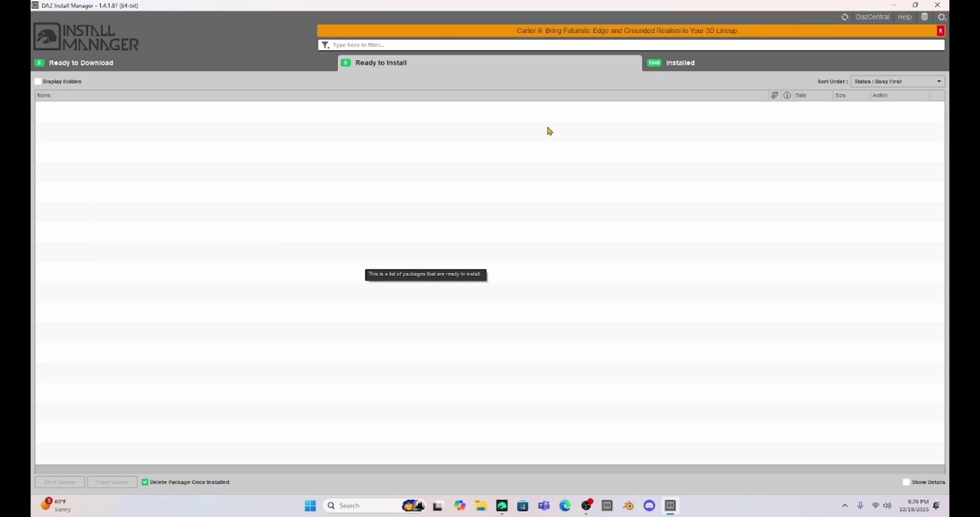
{"action": "key", "text": "alt+F4"}
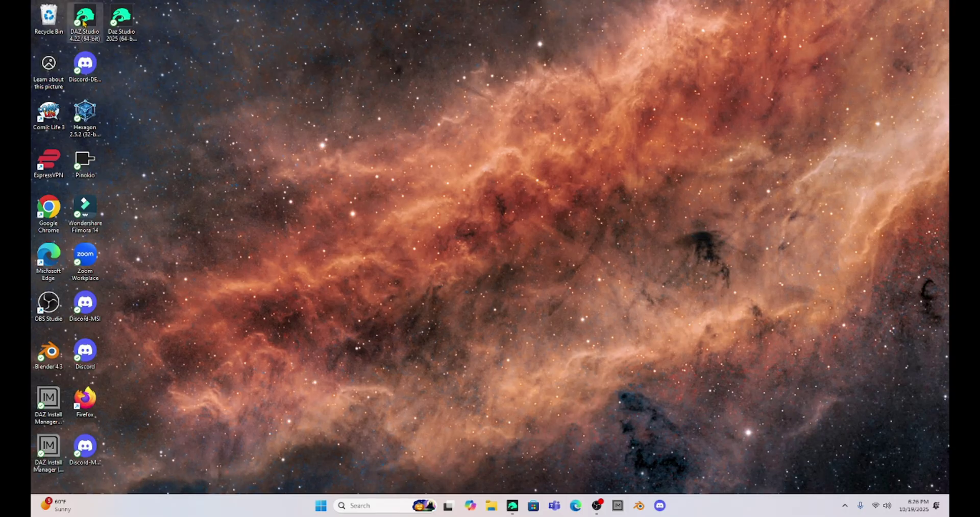
Launch Daz Studio 2025 from its desktop shortcut
{"action": "double_click", "coordinate": [119, 16]}
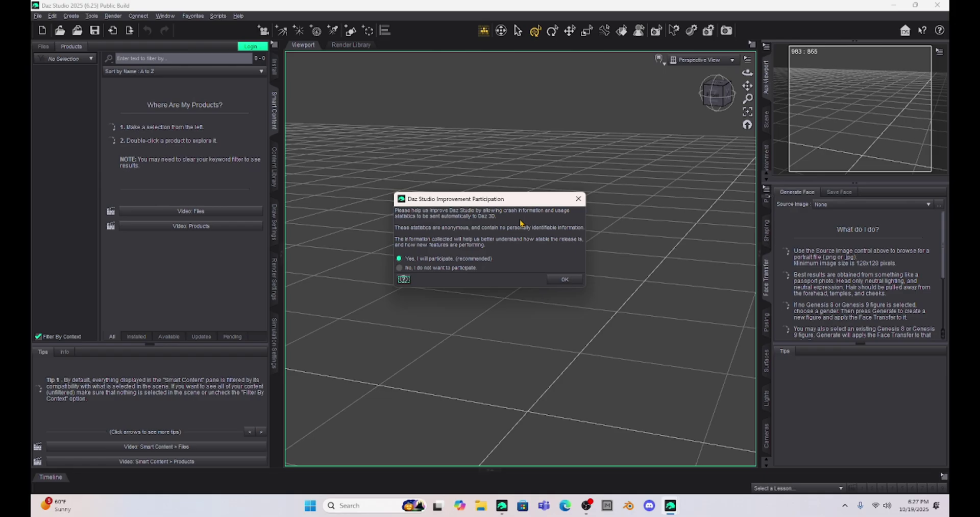
Accept the participation prompt, continue past account connection, enter an author name, and finish the Welcome wizard
{"action": "left_click", "coordinate": [561, 279]}
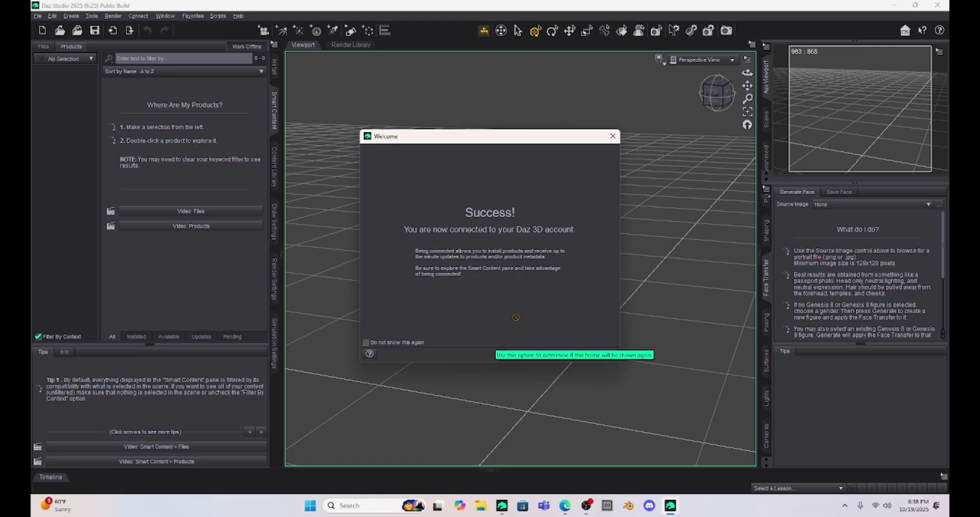
{"action": "left_click", "coordinate": [559, 354]}
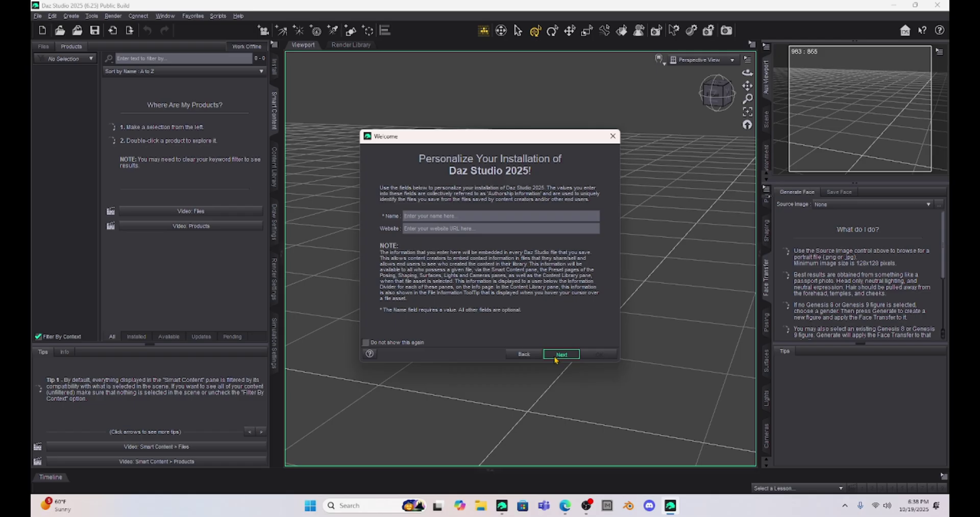
{"action": "type", "text": "NFTW"}
{"action": "left_click", "coordinate": [560, 354]}
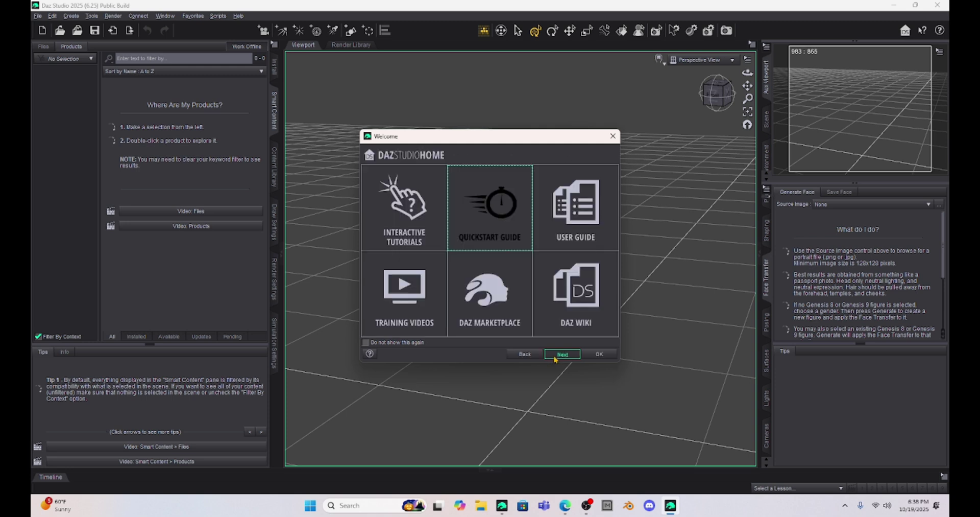
{"action": "left_click", "coordinate": [603, 354]}
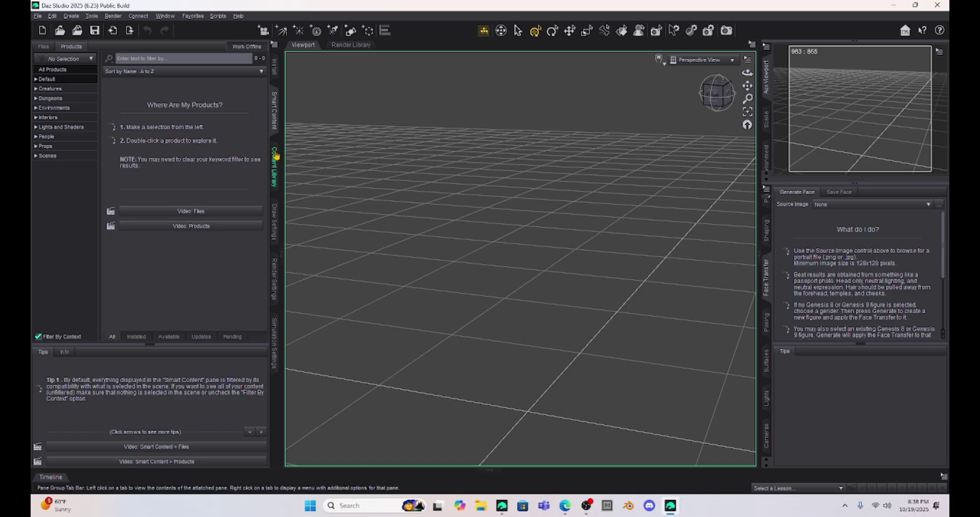
Browse Content Library Categories > People > Genesis 8 Female > Characters
{"action": "left_click", "coordinate": [274, 162]}
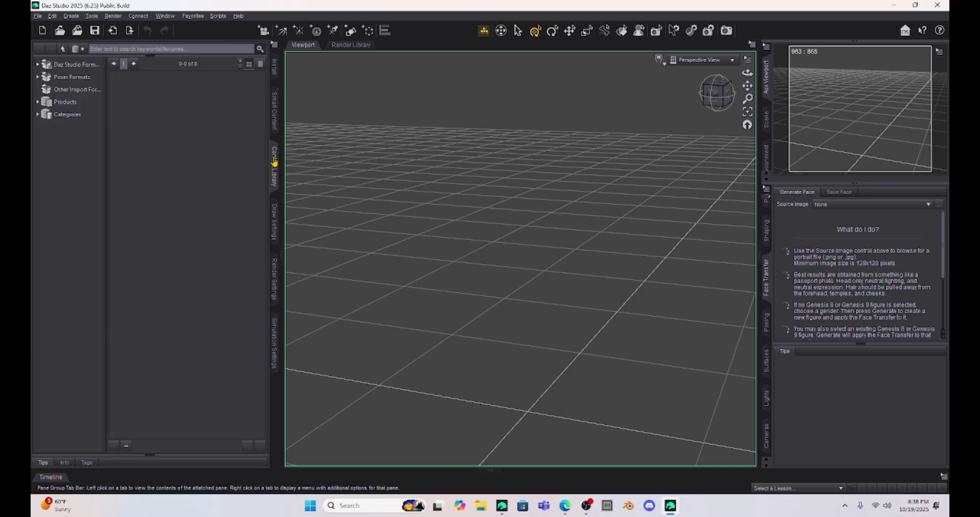
{"action": "left_click", "coordinate": [37, 113]}
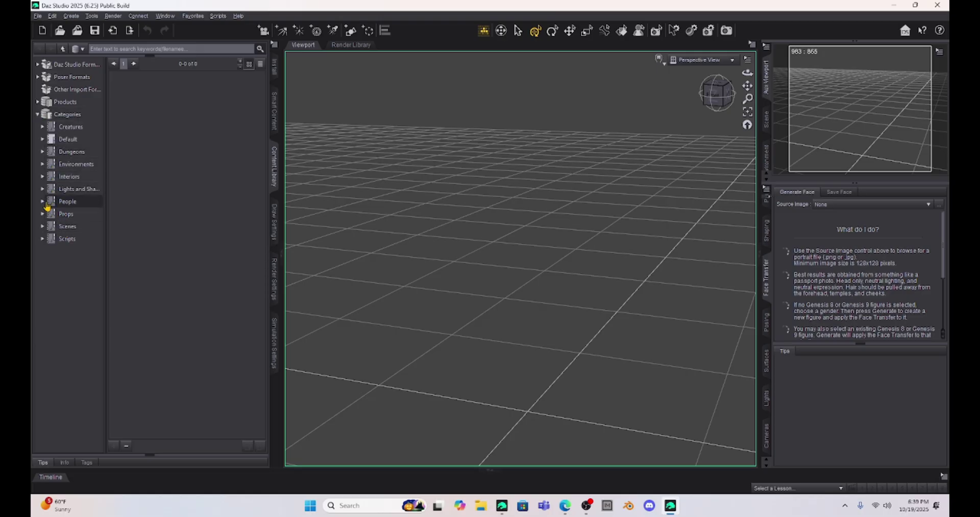
{"action": "left_click", "coordinate": [42, 201]}
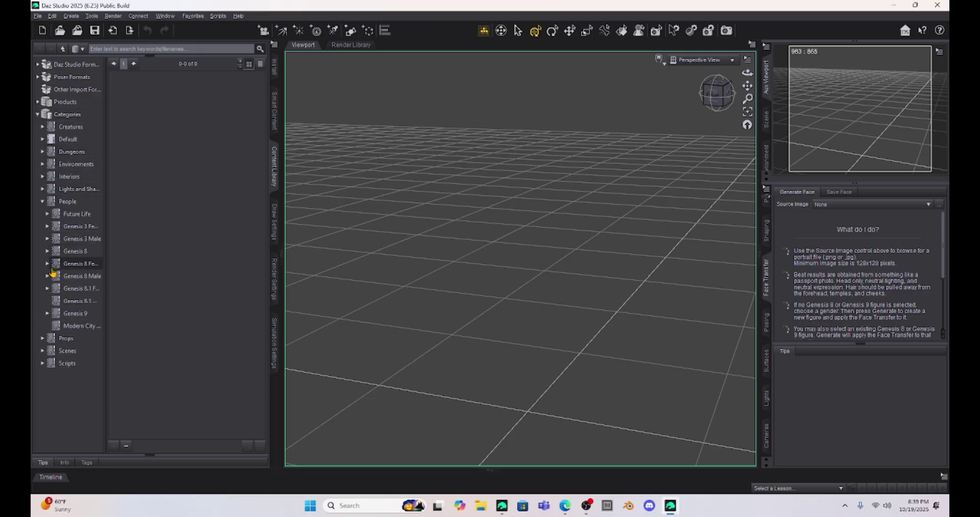
{"action": "left_click", "coordinate": [47, 263]}
{"action": "left_click", "coordinate": [51, 300]}
{"action": "scroll", "coordinate": [73, 322], "scroll_direction": "down", "scroll_amount": 3}
{"action": "scroll", "coordinate": [73, 322], "scroll_direction": "down", "scroll_amount": 1}
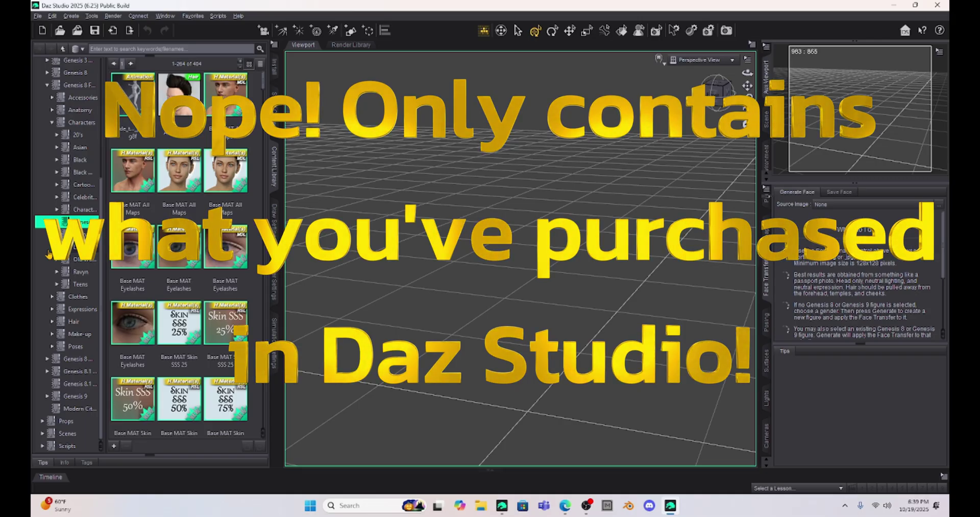
Load the Milica Actor from People > Teens > Milica in the Content Library
{"action": "left_click", "coordinate": [57, 283]}
{"action": "scroll", "coordinate": [75, 309], "scroll_direction": "down", "scroll_amount": 5}
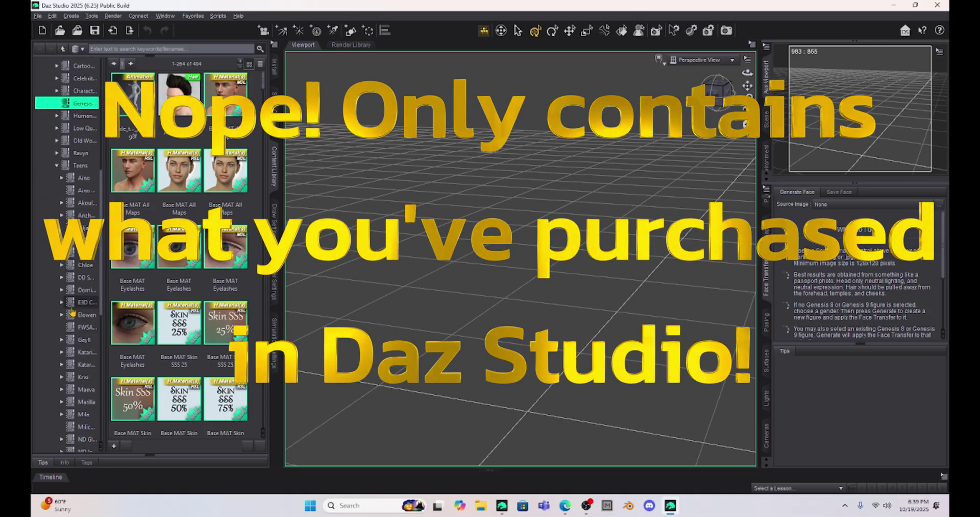
{"action": "left_click", "coordinate": [82, 330]}
{"action": "scroll", "coordinate": [174, 332], "scroll_direction": "down", "scroll_amount": 10}
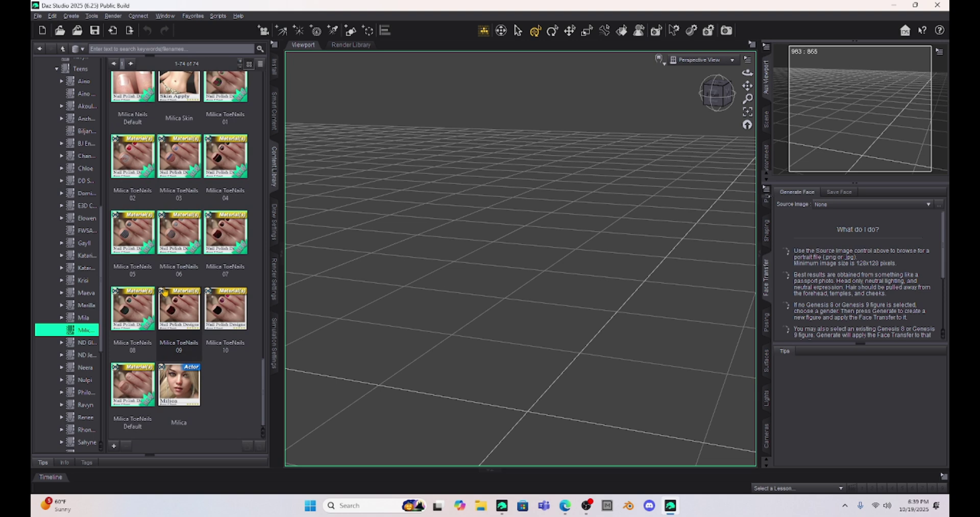
{"action": "double_click", "coordinate": [177, 388]}
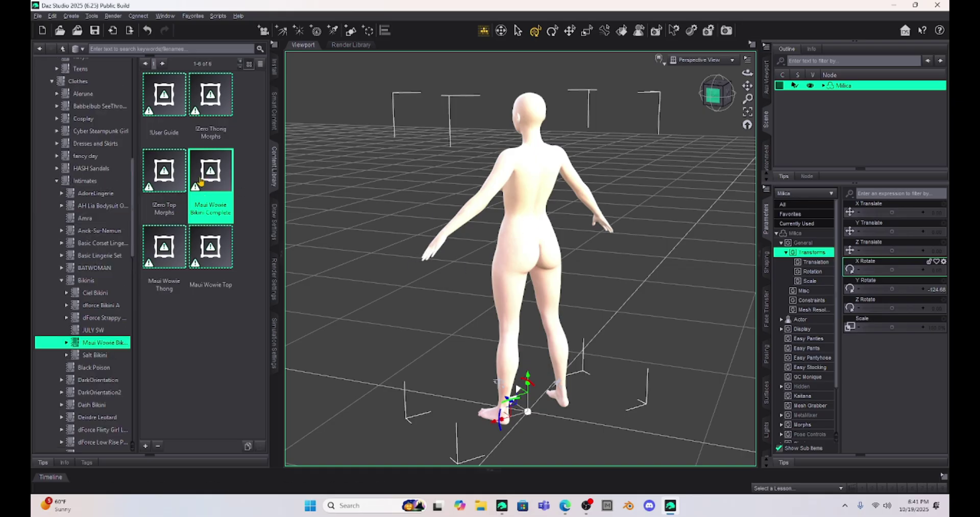
{"action": "scroll", "coordinate": [88, 195], "scroll_direction": "up", "scroll_amount": 10}
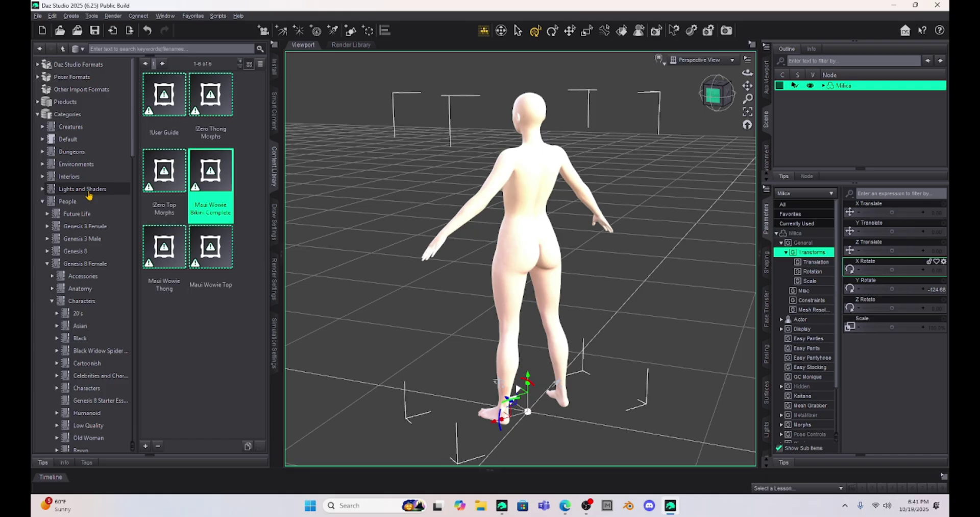
Open Milica Dresses from the Scenes folder without saving, then switch to Daz Studio 4.24
{"action": "left_click", "coordinate": [38, 17]}
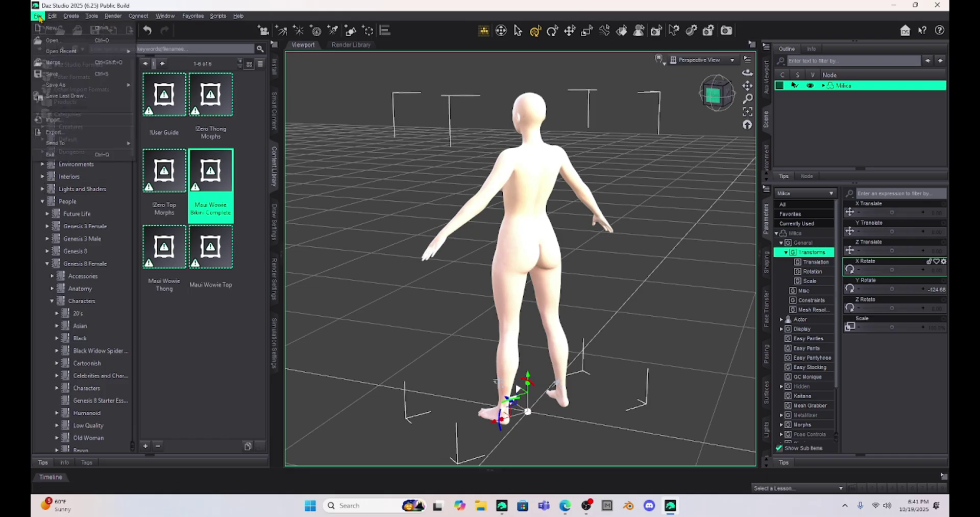
{"action": "left_click", "coordinate": [52, 40]}
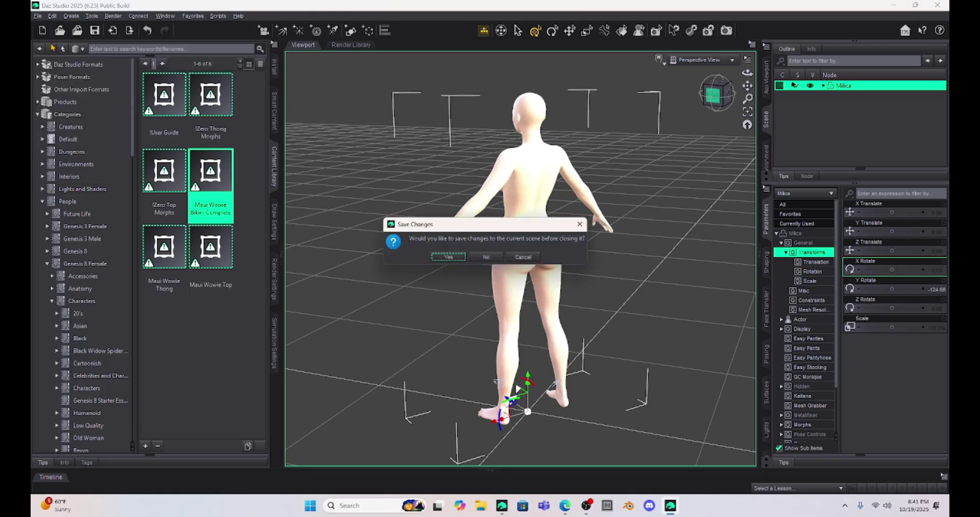
{"action": "left_click", "coordinate": [498, 255]}
{"action": "double_click", "coordinate": [197, 191]}
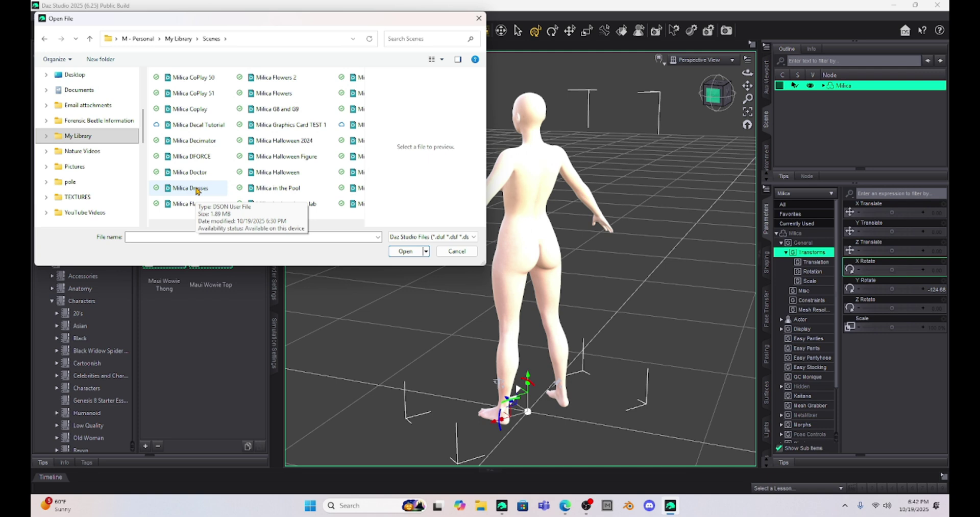
{"action": "double_click", "coordinate": [197, 189]}
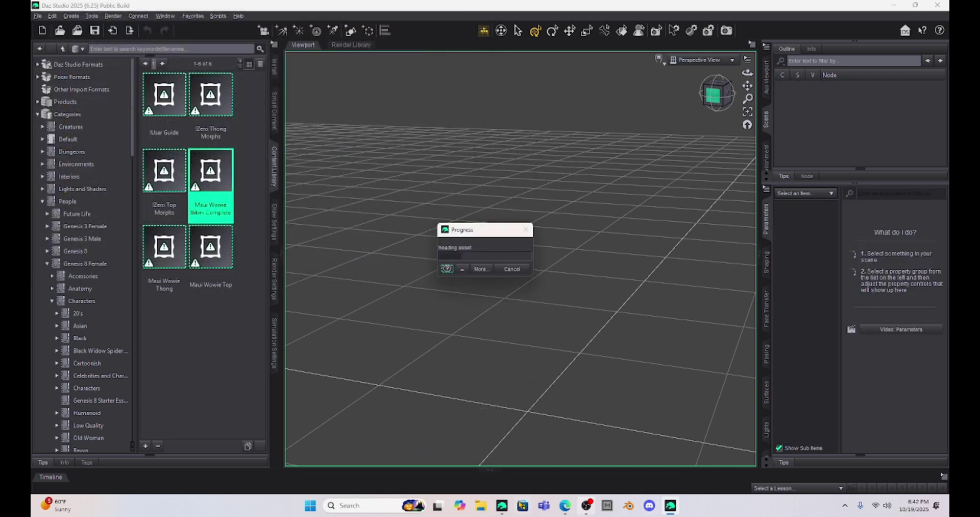
{"action": "left_click", "coordinate": [503, 507]}
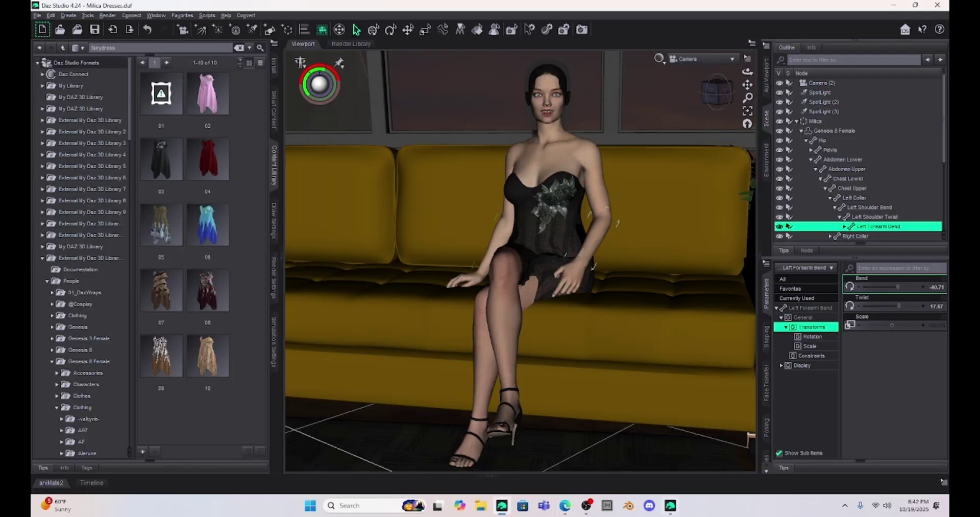
Return to Daz Studio 2025 to see the Highclere Apartment missing-files warning
{"action": "left_click", "coordinate": [671, 505]}
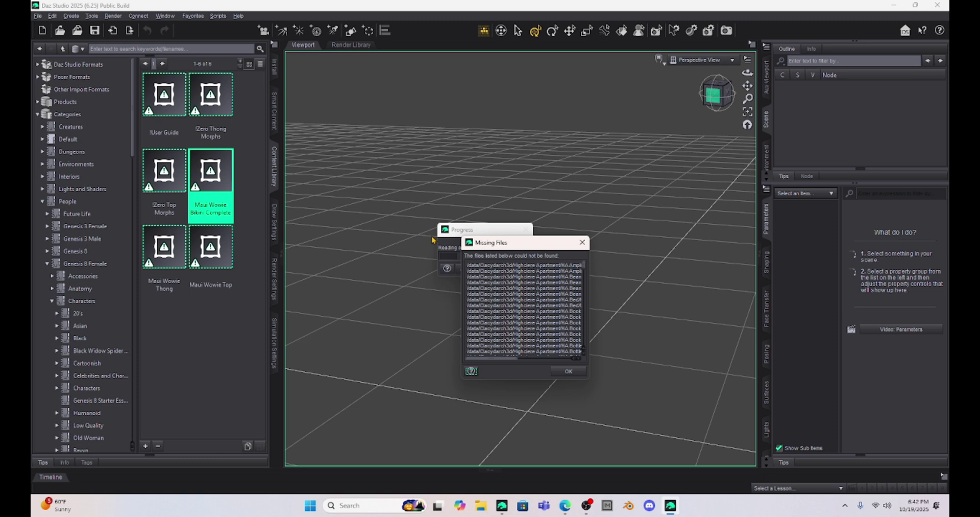
Acknowledge the missing files and cancel locating the missing HDR file so loading continues
{"action": "left_click", "coordinate": [567, 372]}
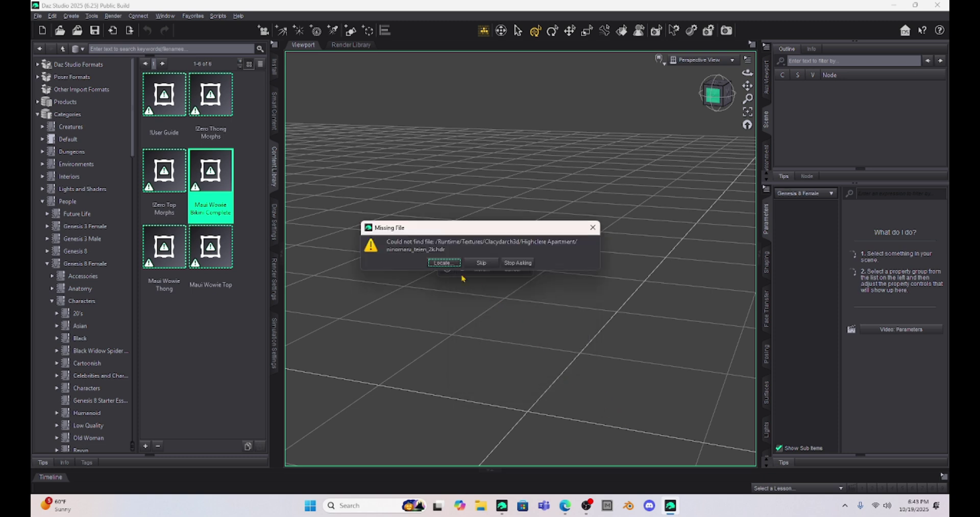
{"action": "left_click", "coordinate": [443, 262]}
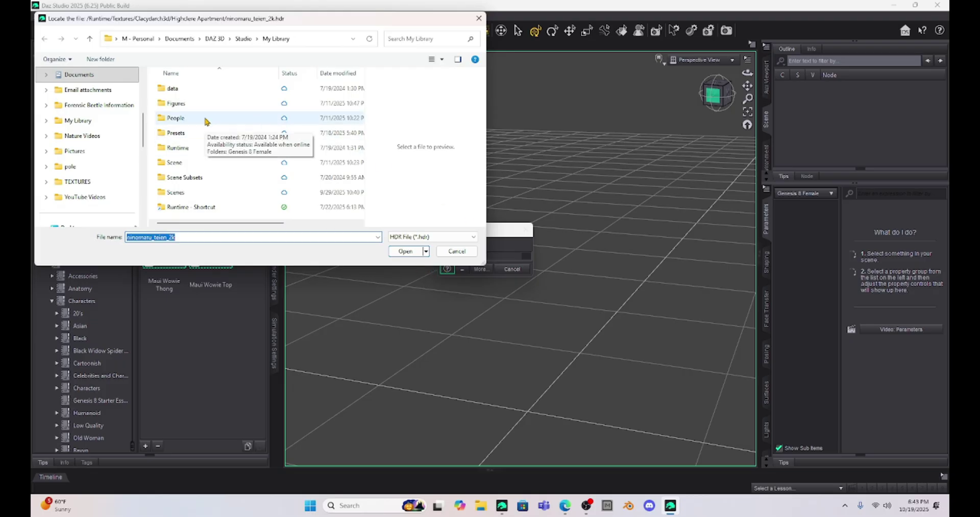
{"action": "key", "text": "Escape"}
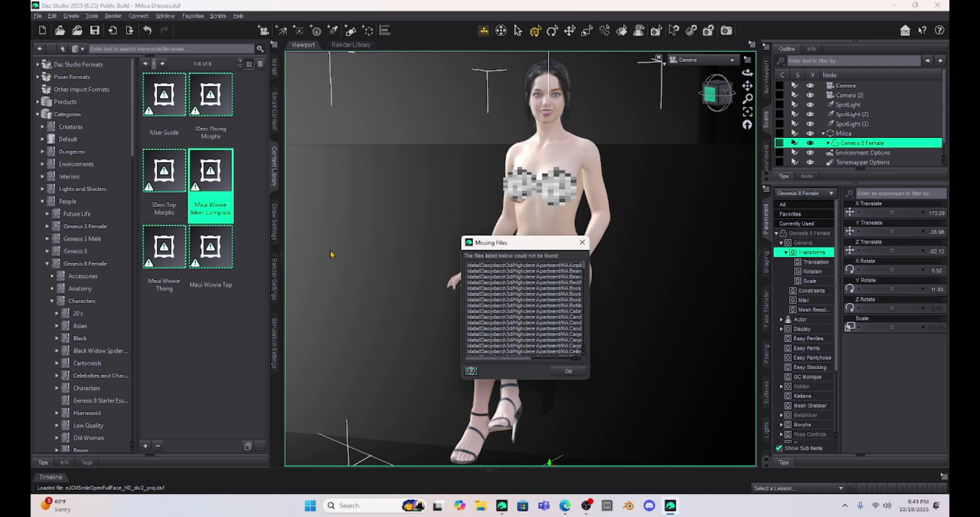
Dismiss the Missing Files report so Milica takes her seated pose
{"action": "key", "text": "Return"}
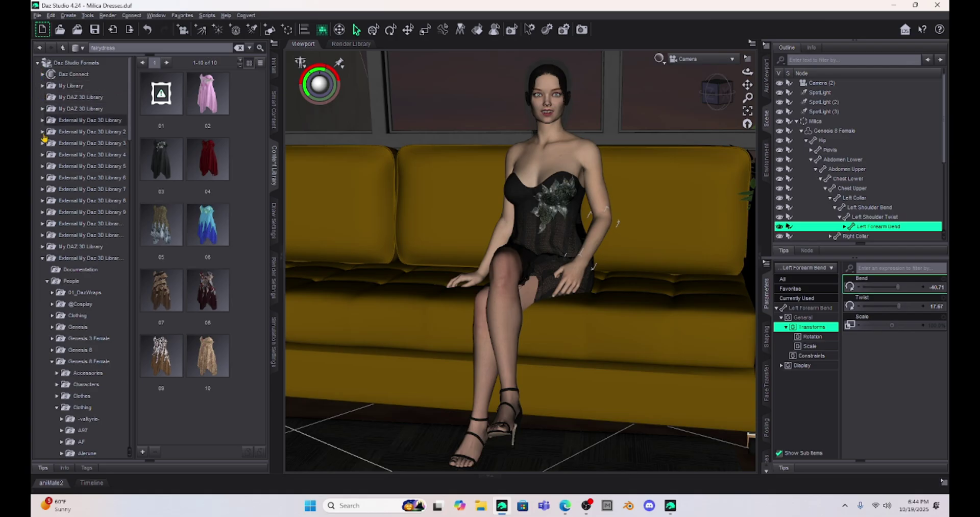
Collapse the External My Daz 3D Library folder and scroll through the full content library list
{"action": "left_click", "coordinate": [42, 258]}
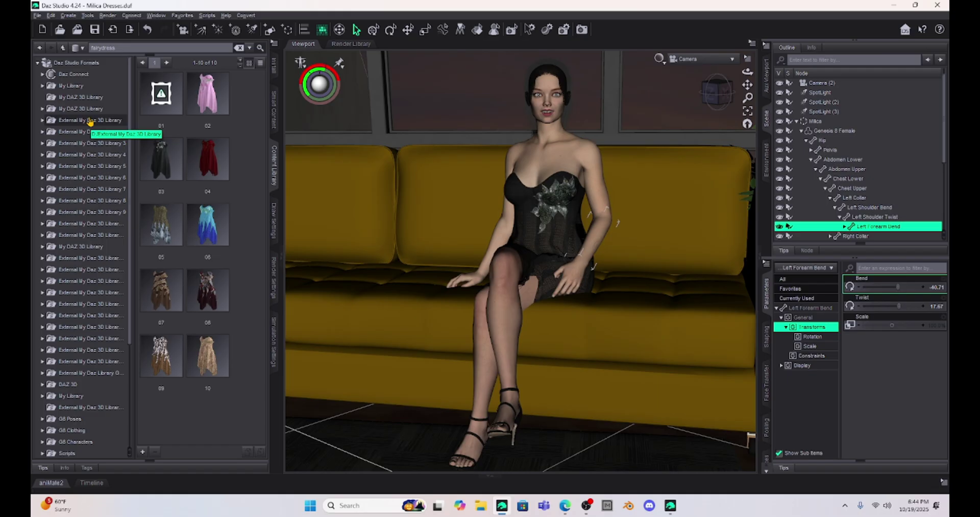
{"action": "scroll", "coordinate": [77, 163], "scroll_direction": "down", "scroll_amount": 4}
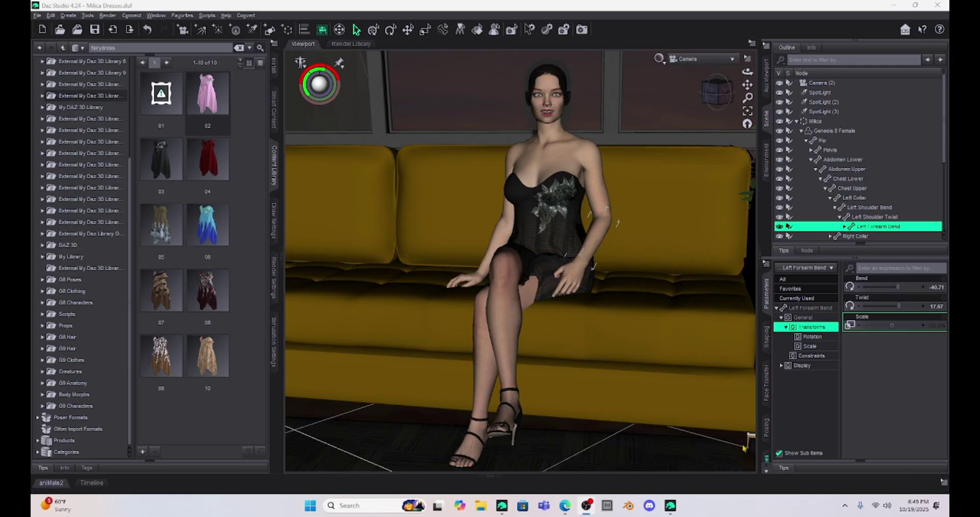
Hide the left content panel and right-side panels so the viewport fills the window
{"action": "left_click", "coordinate": [285, 259]}
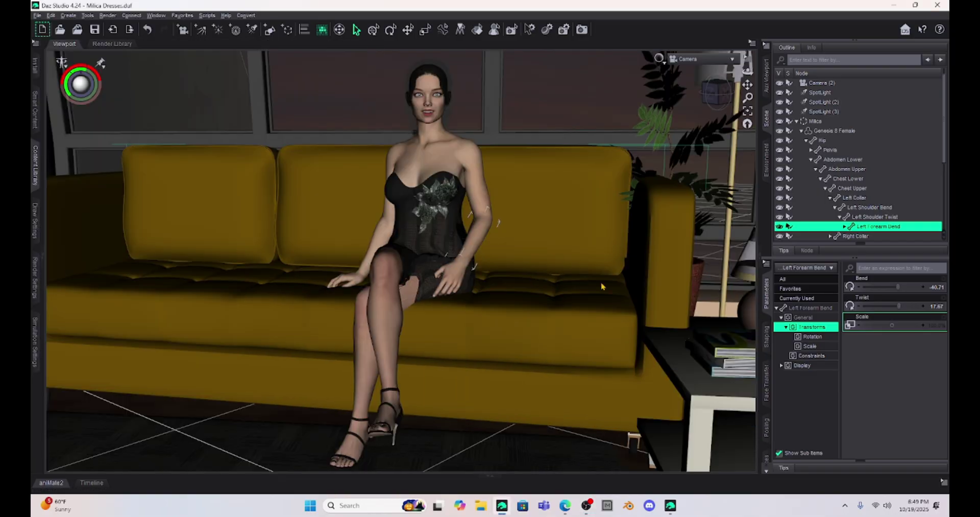
{"action": "left_click", "coordinate": [761, 259]}
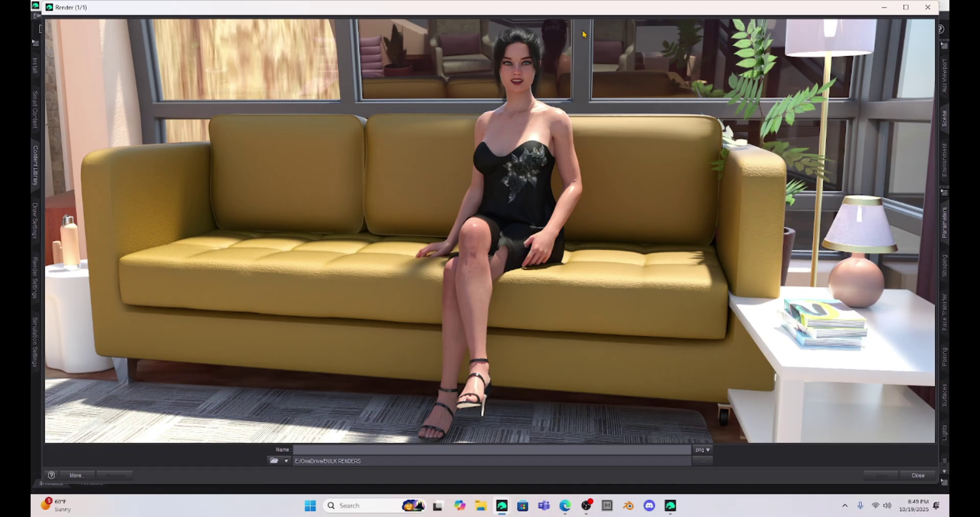
Start a fresh full-quality render of the Milica Dresses scene with Ctrl+R
{"action": "key", "text": "ctrl+r"}
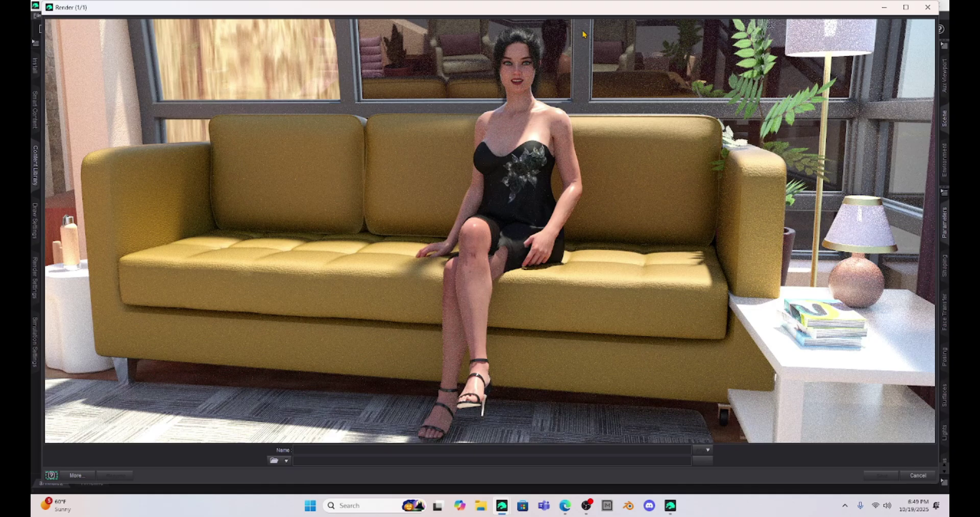